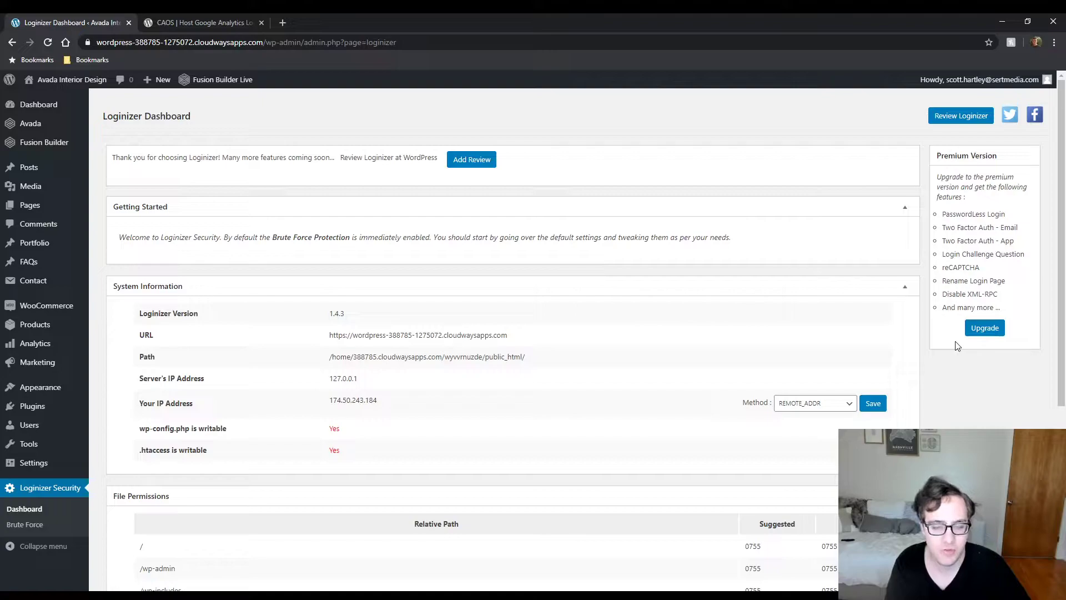
Examine the Loginizer dashboard's system information and the suggested versus actual file permissions.
scroll(520, 152, "down", 3)
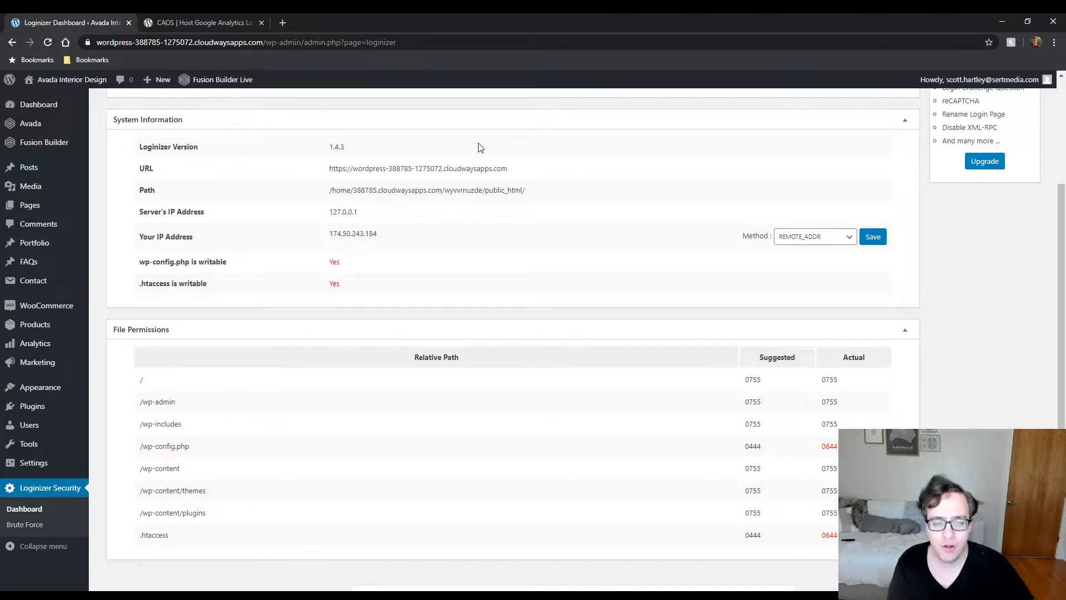
scroll(389, 253, "down", 2)
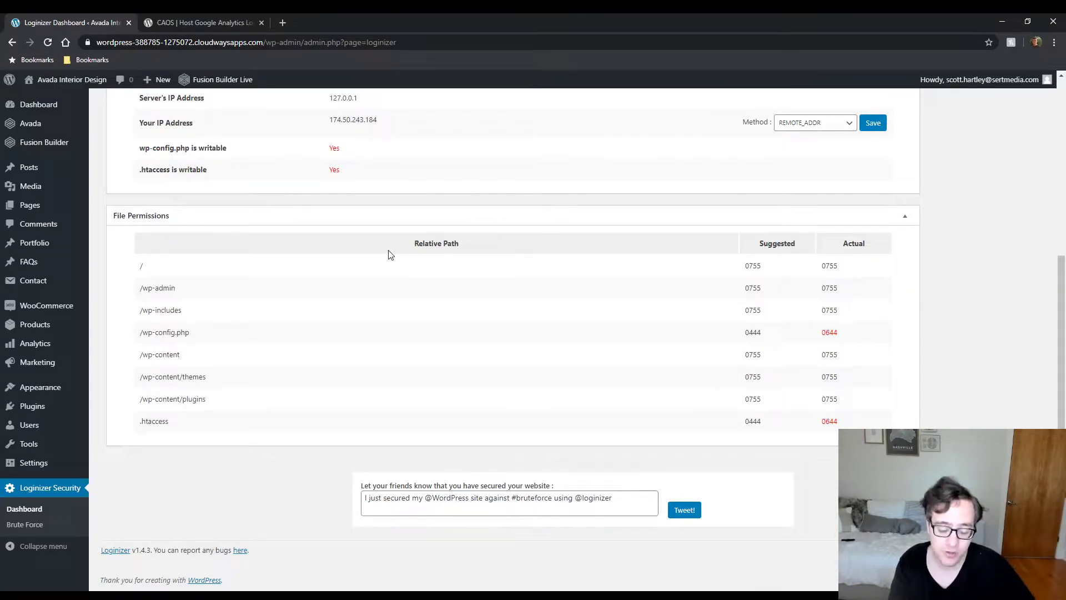
scroll(391, 252, "up", 5)
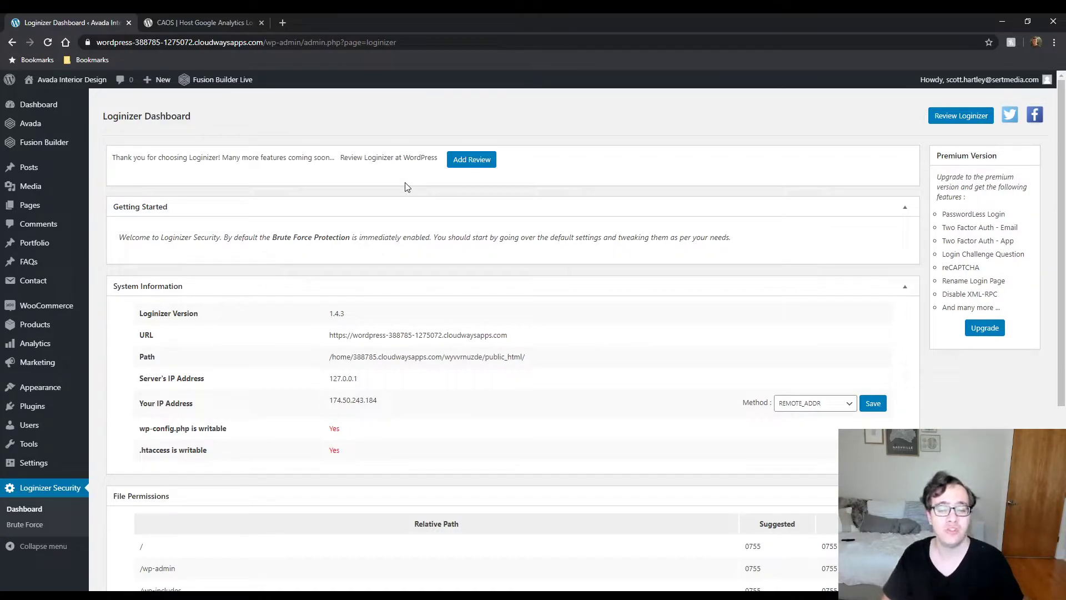
scroll(408, 166, "down", 5)
scroll(383, 228, "up", 5)
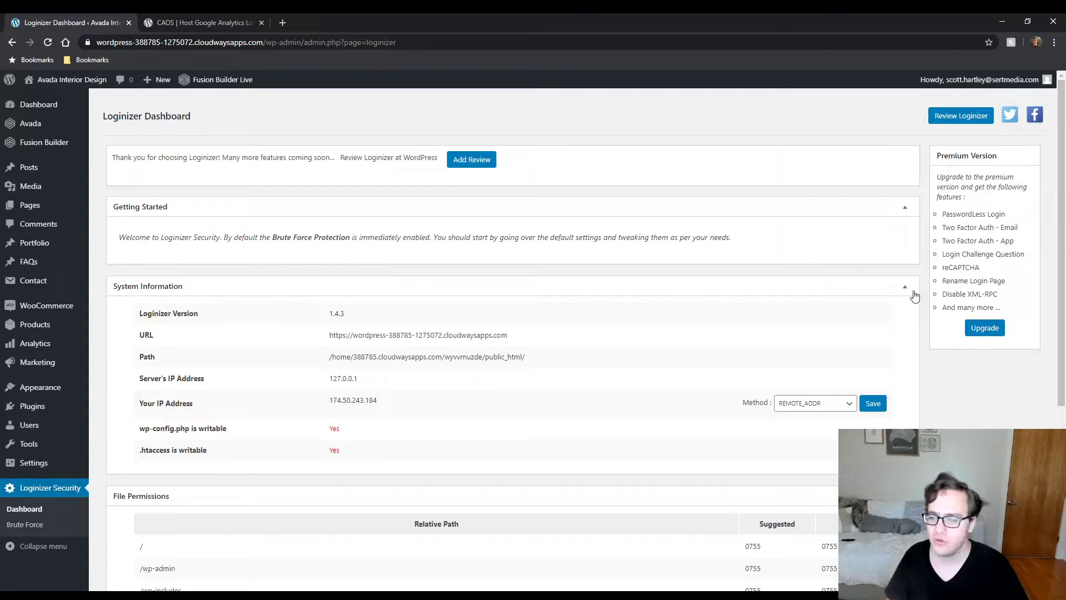
scroll(916, 314, "down", 1)
scroll(921, 319, "down", 2)
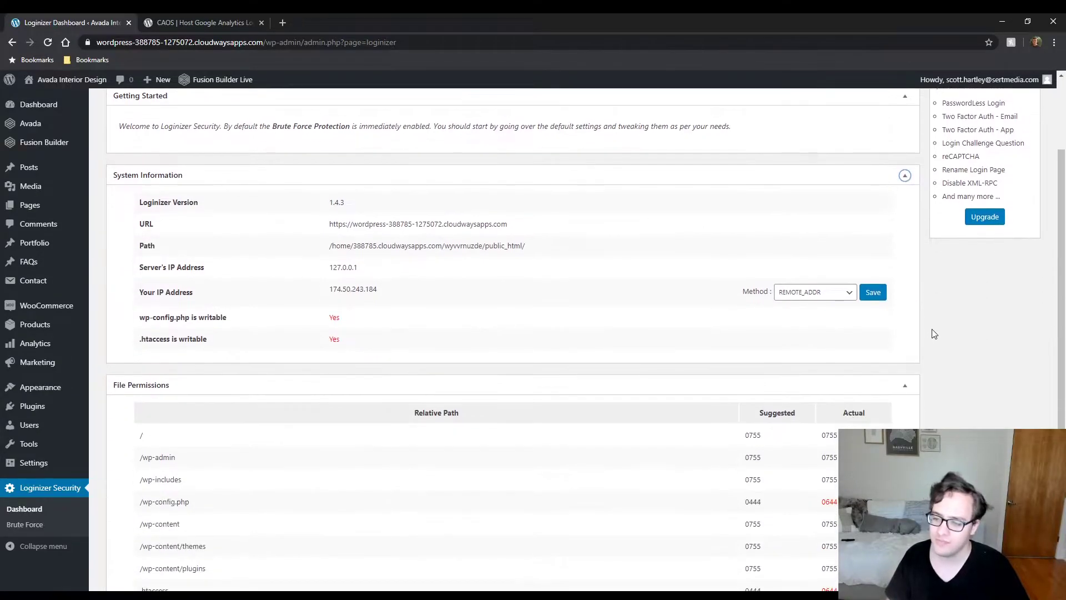
scroll(959, 368, "down", 3)
scroll(495, 285, "up", 3)
scroll(388, 335, "down", 2)
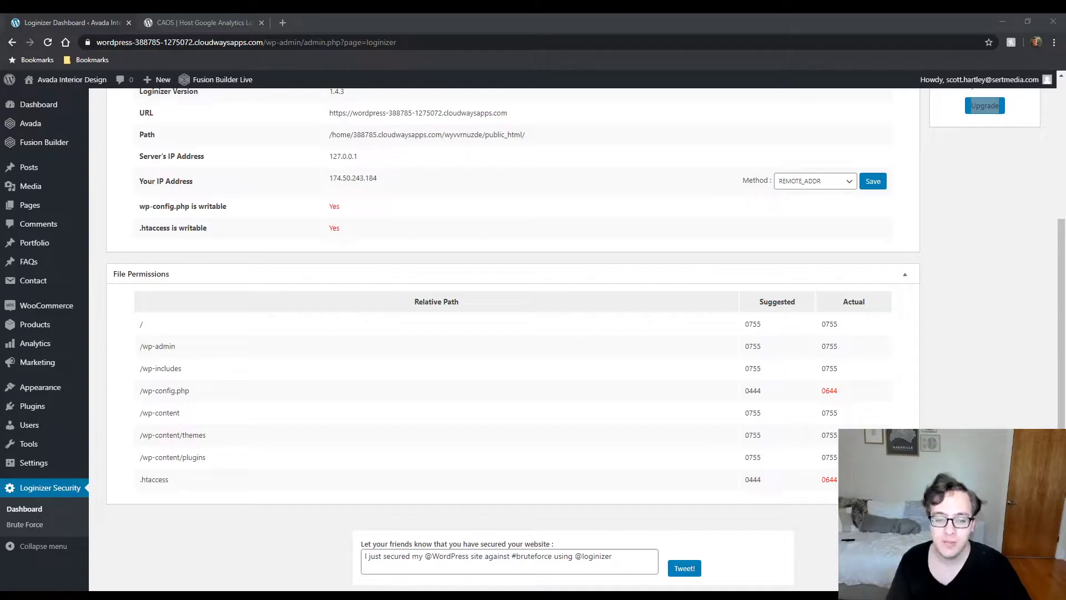
left_click(911, 338)
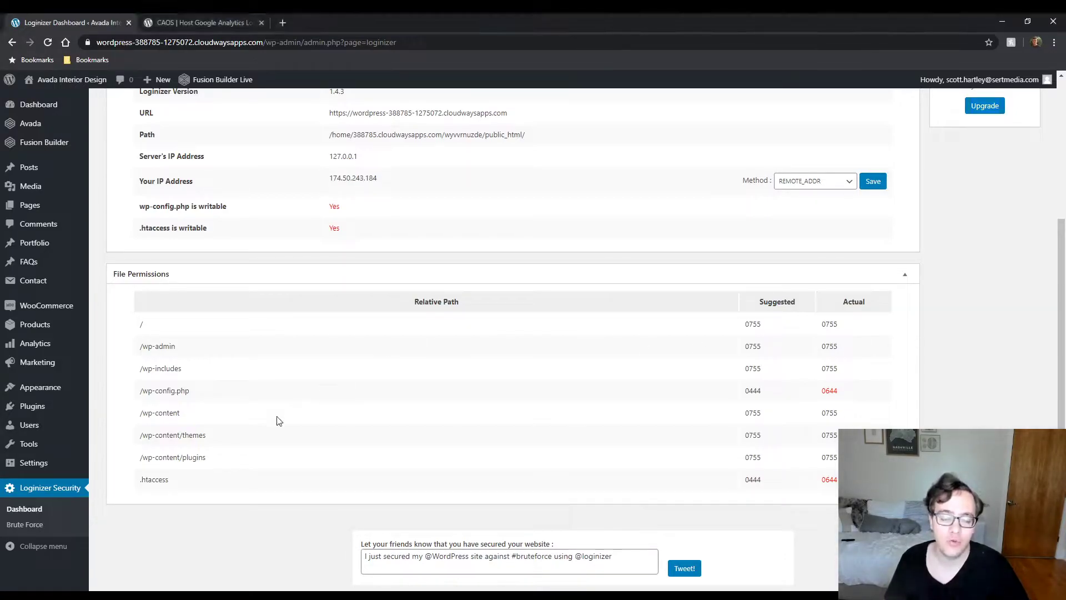
Open Loginizer's Brute Force settings and set Max Lockouts to 2.
left_click(45, 524)
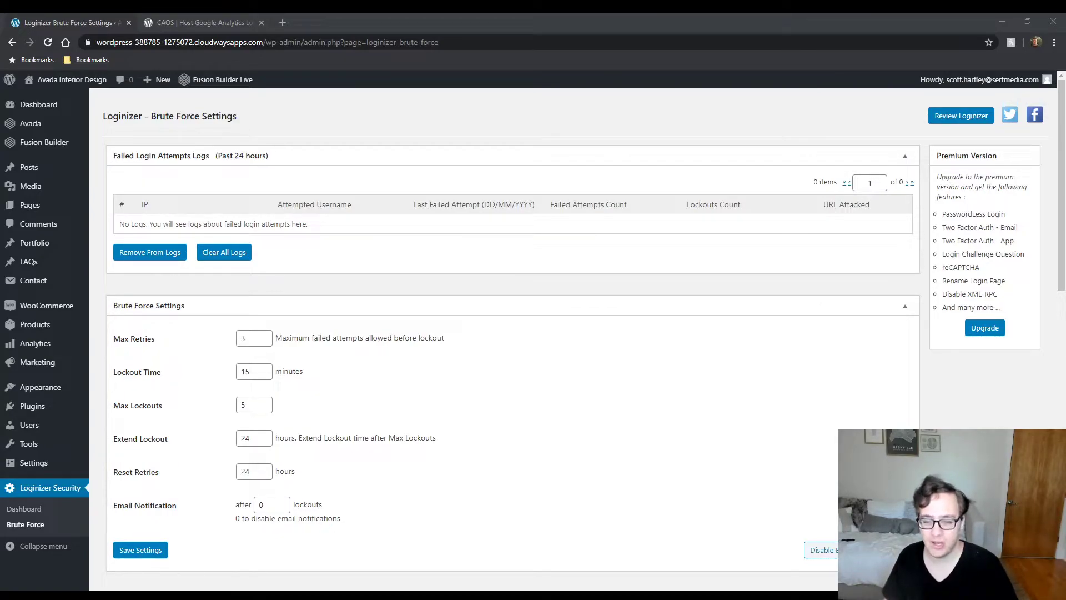
scroll(352, 186, "down", 3)
scroll(355, 206, "up", 2)
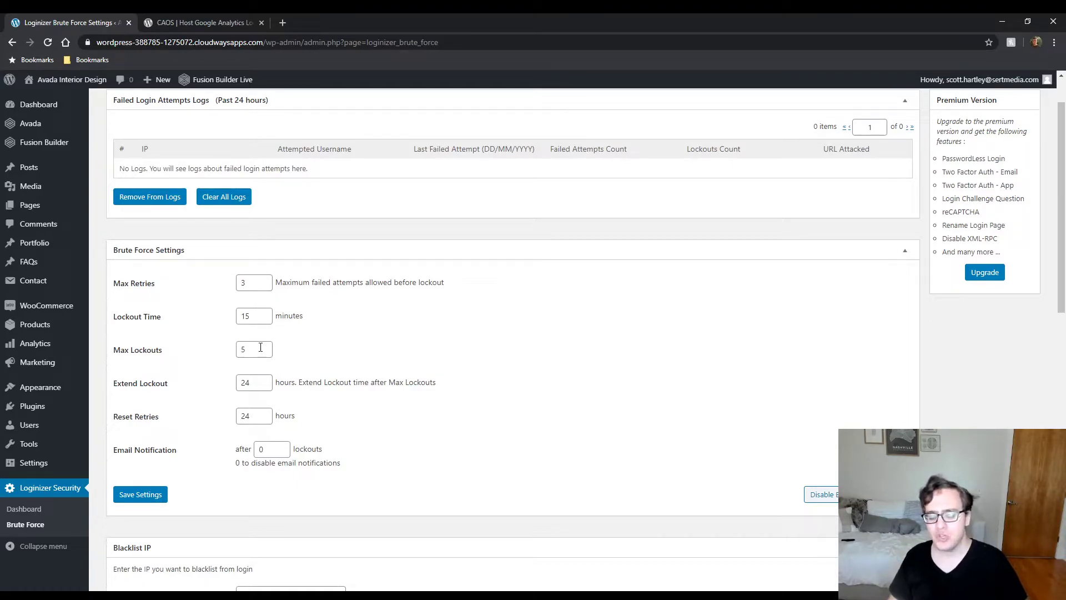
left_click_drag(257, 348, 226, 352)
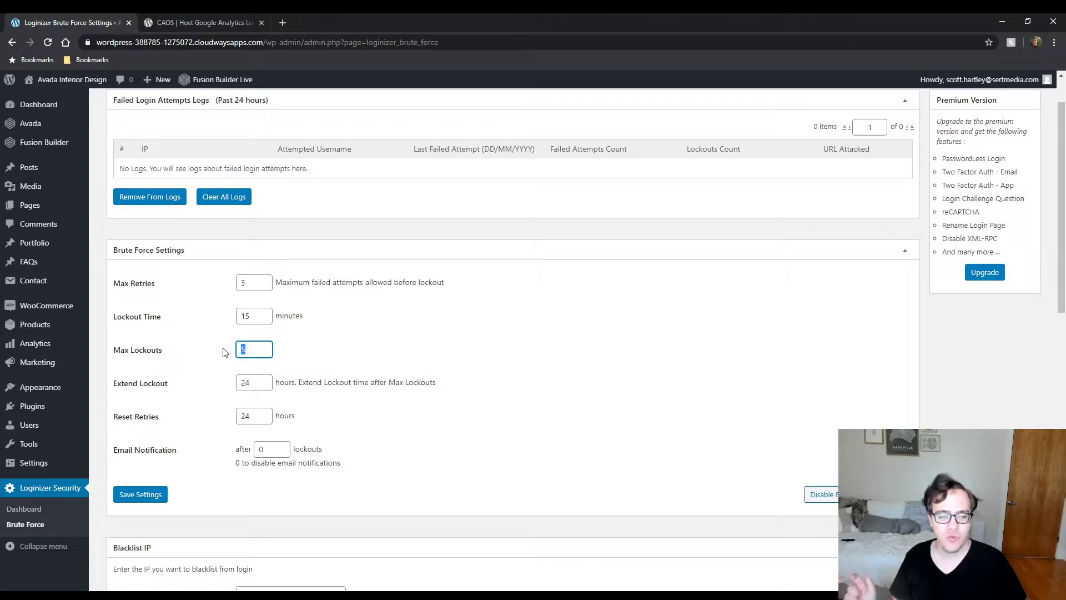
left_click_drag(155, 284, 138, 290)
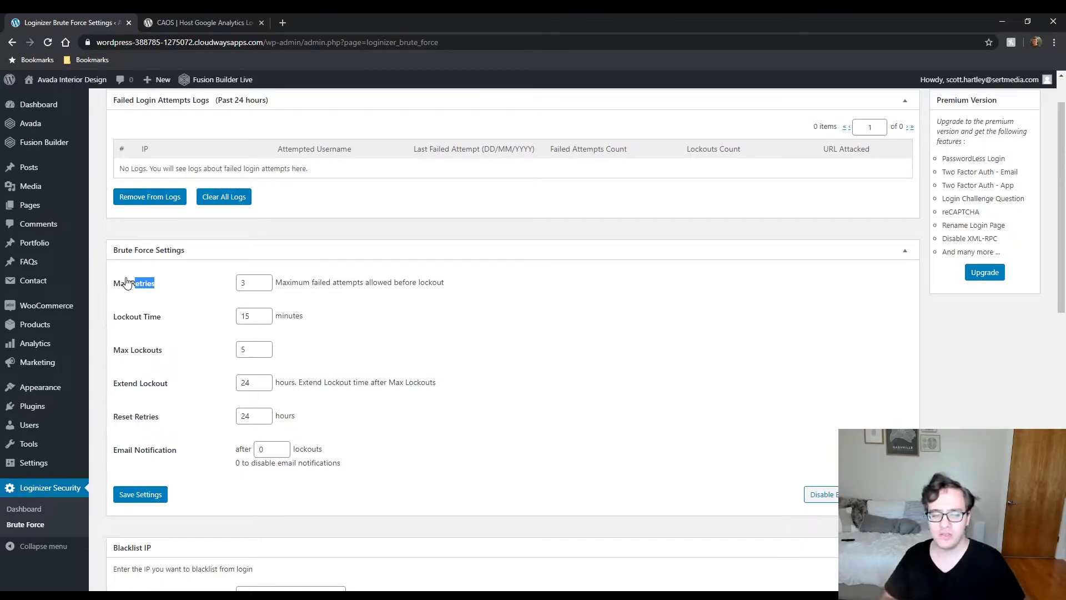
double_click(244, 283)
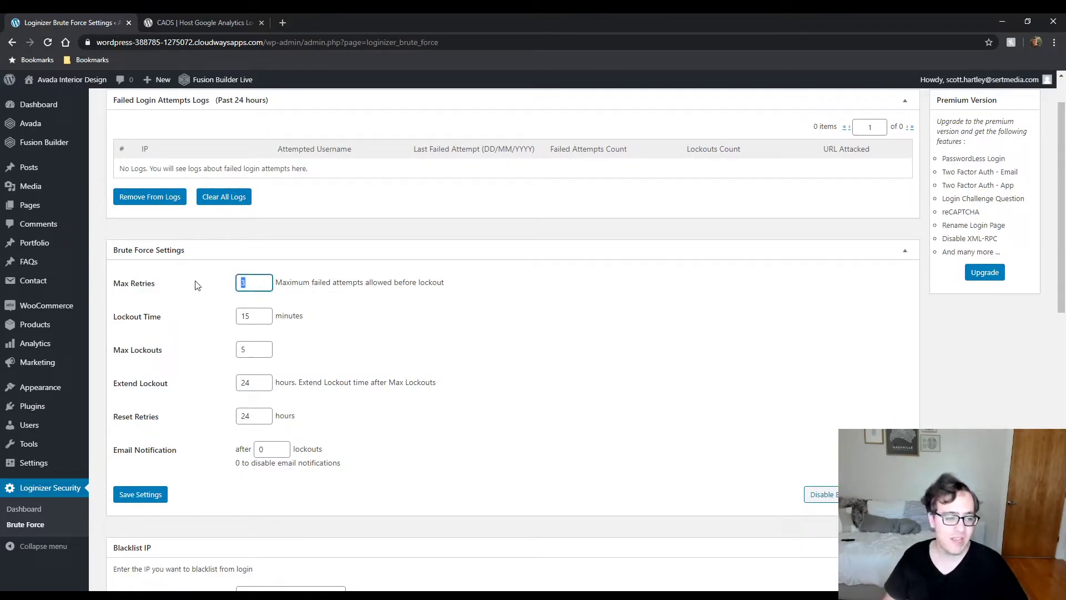
left_click(168, 347)
type("2")
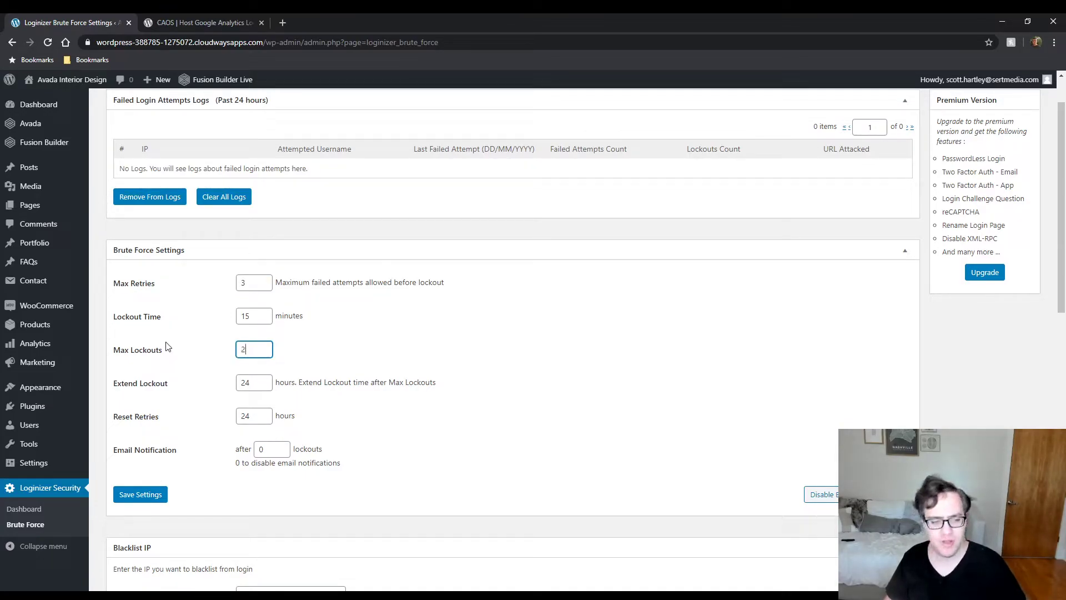
left_click(160, 336)
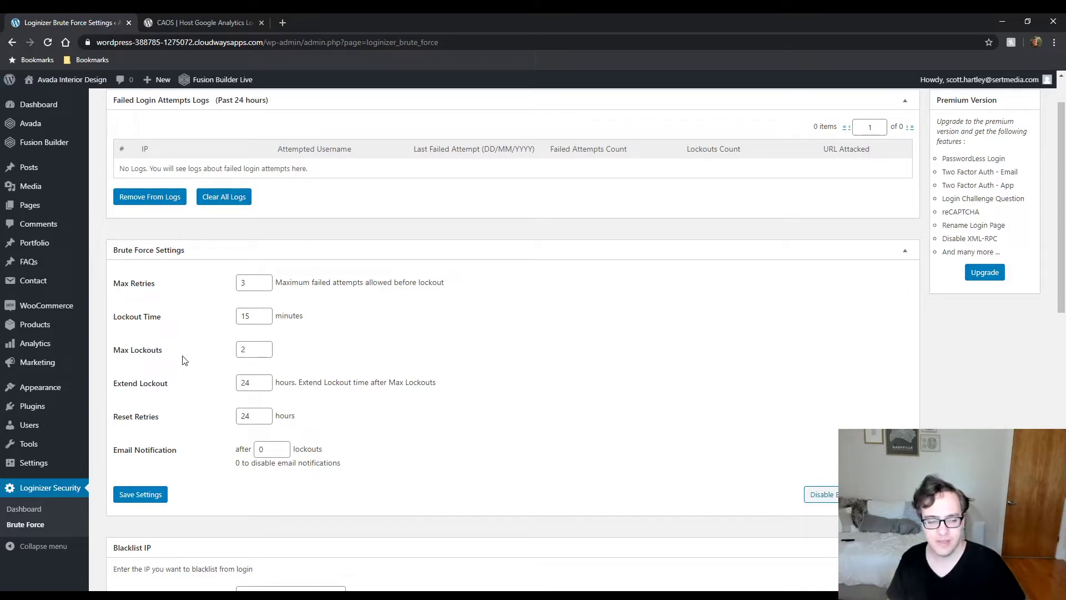
Set the Extend Lockout time to 999999 hours.
left_click_drag(178, 421, 144, 417)
left_click_drag(253, 384, 218, 383)
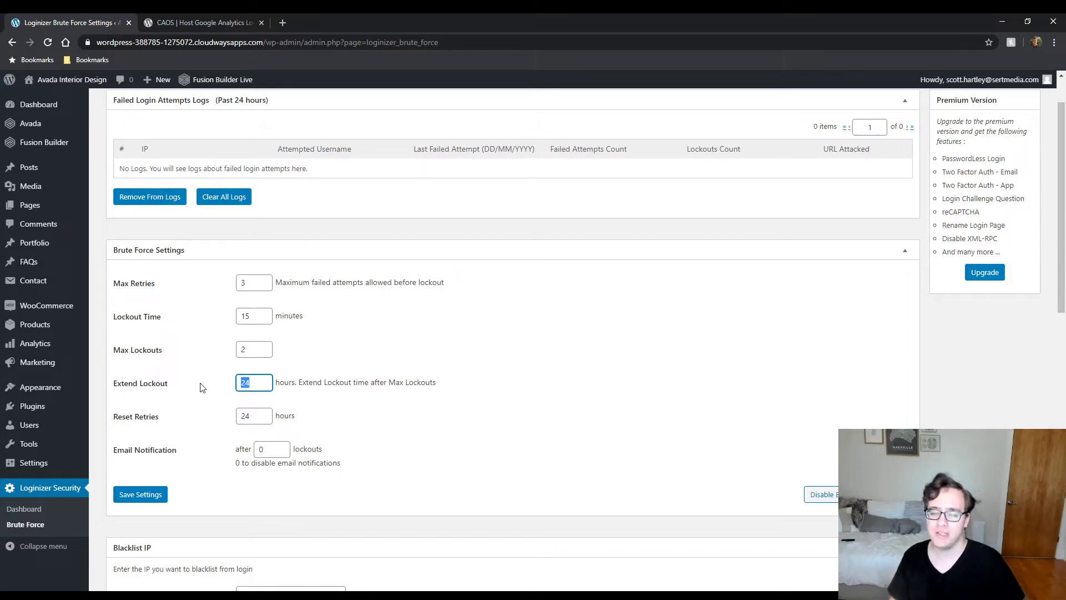
type("999999")
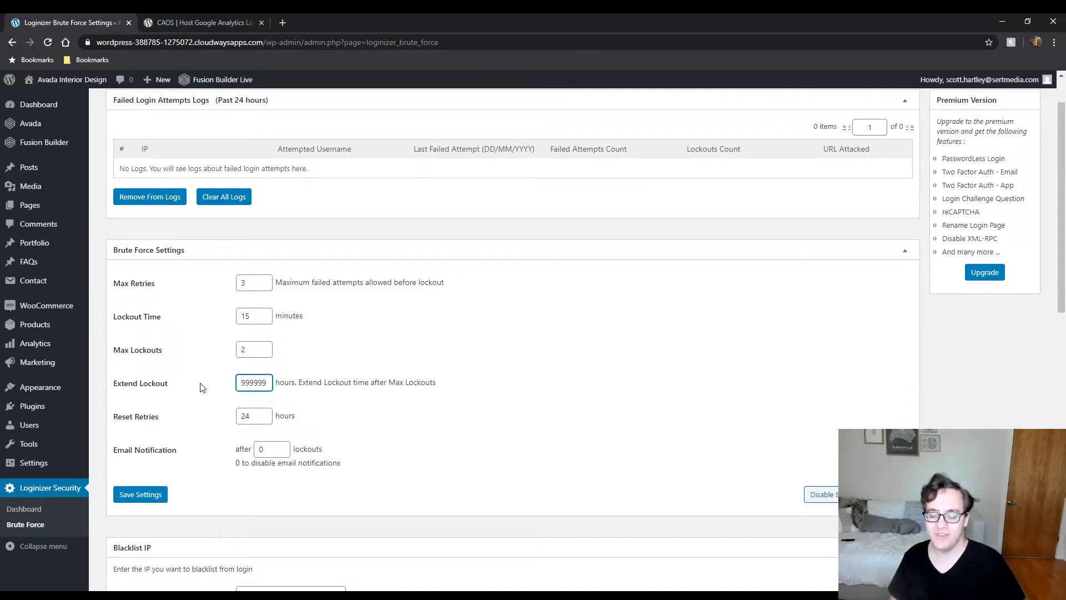
Look through the Blacklist IP, Whitelist IP and Error Messages sections of the Brute Force page.
scroll(206, 349, "down", 5)
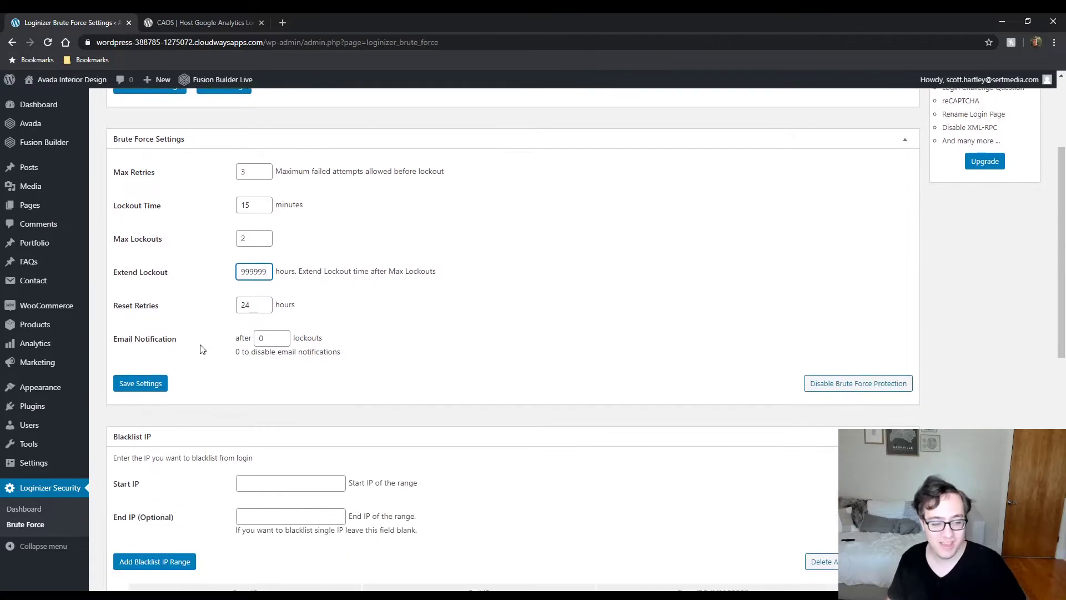
scroll(197, 350, "up", 1)
scroll(197, 350, "down", 6)
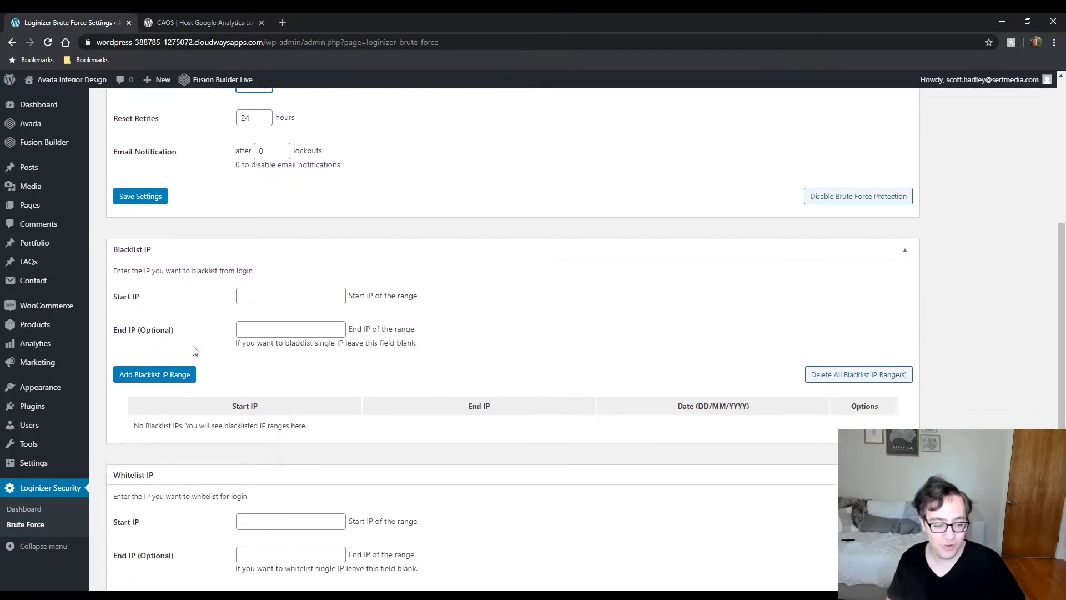
scroll(225, 380, "up", 2)
scroll(233, 379, "up", 1)
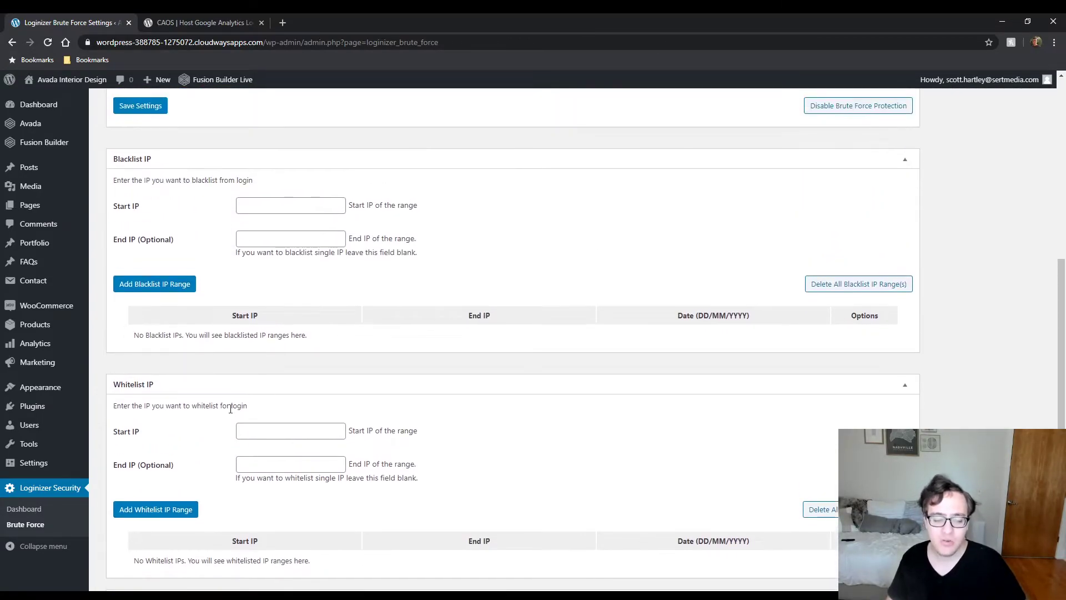
scroll(239, 400, "down", 3)
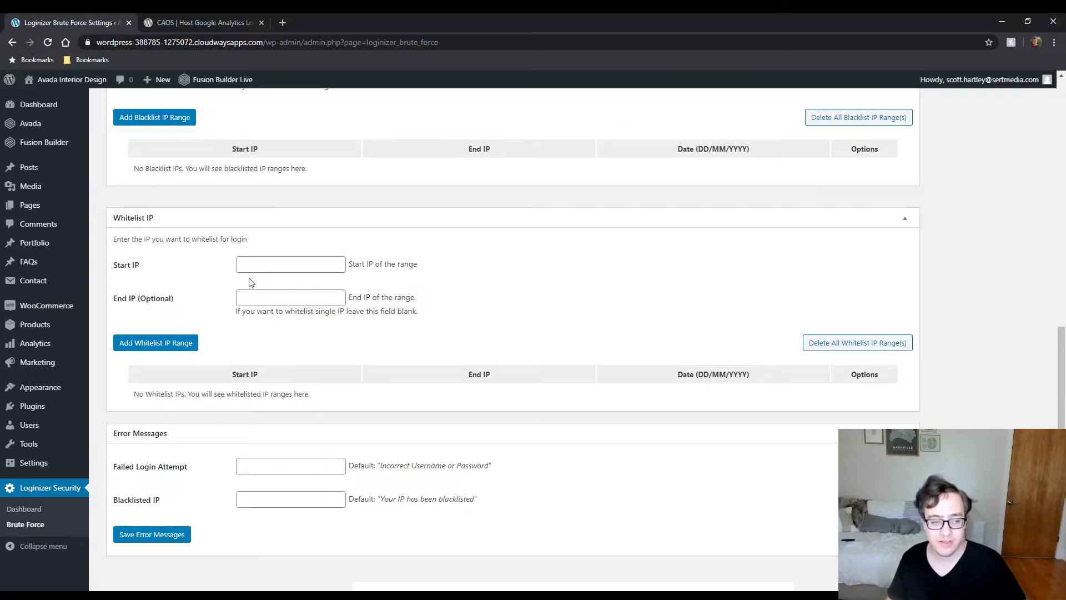
scroll(261, 292, "up", 9)
scroll(261, 291, "up", 2)
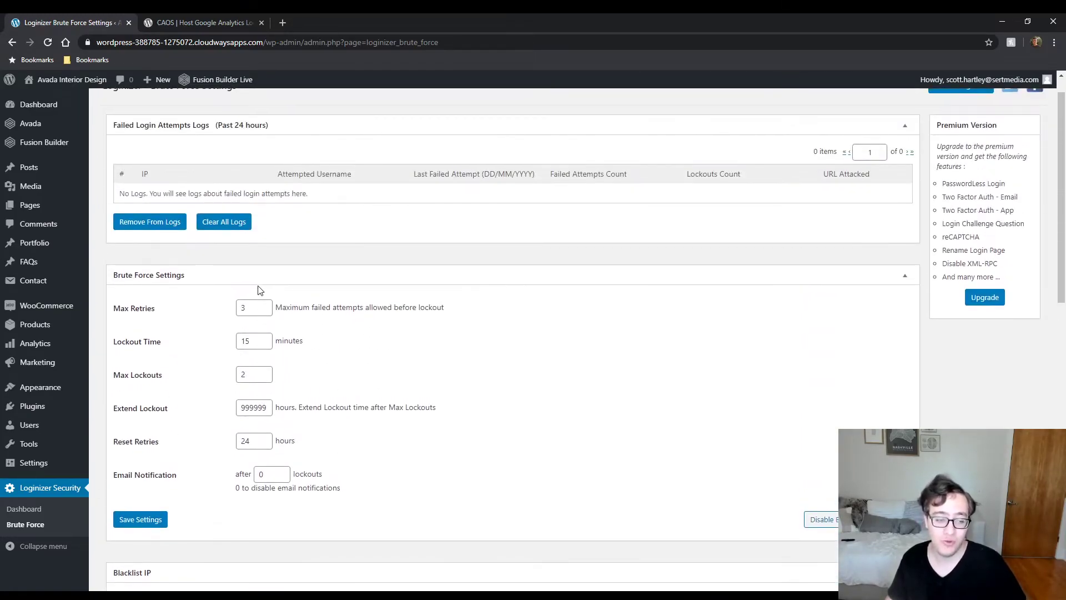
Set the Extend Lockout time to 24 hours.
scroll(266, 297, "down", 1)
left_click_drag(241, 383, 420, 386)
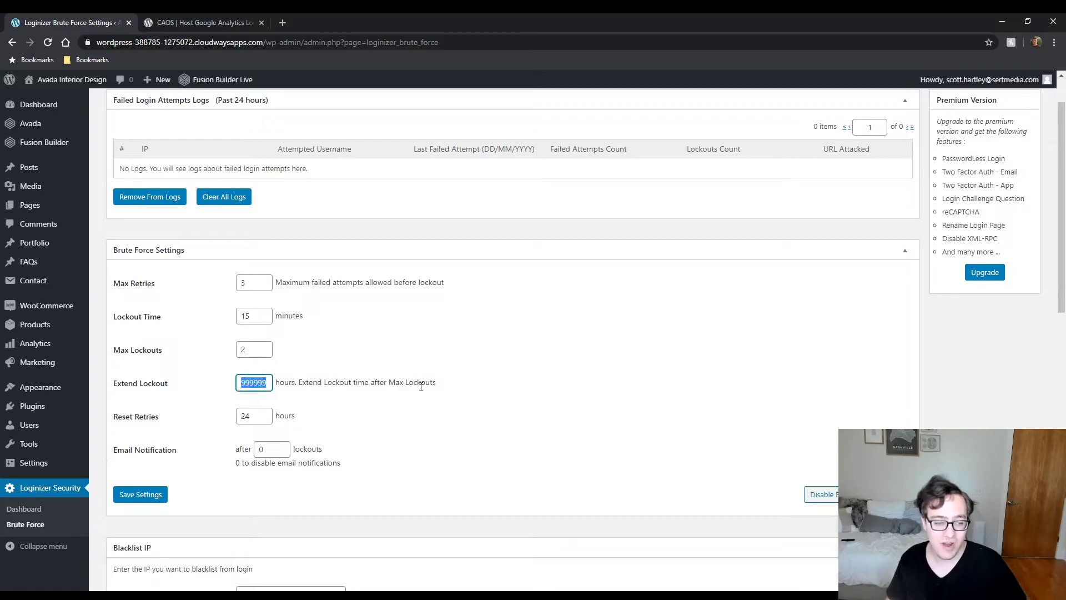
type("24")
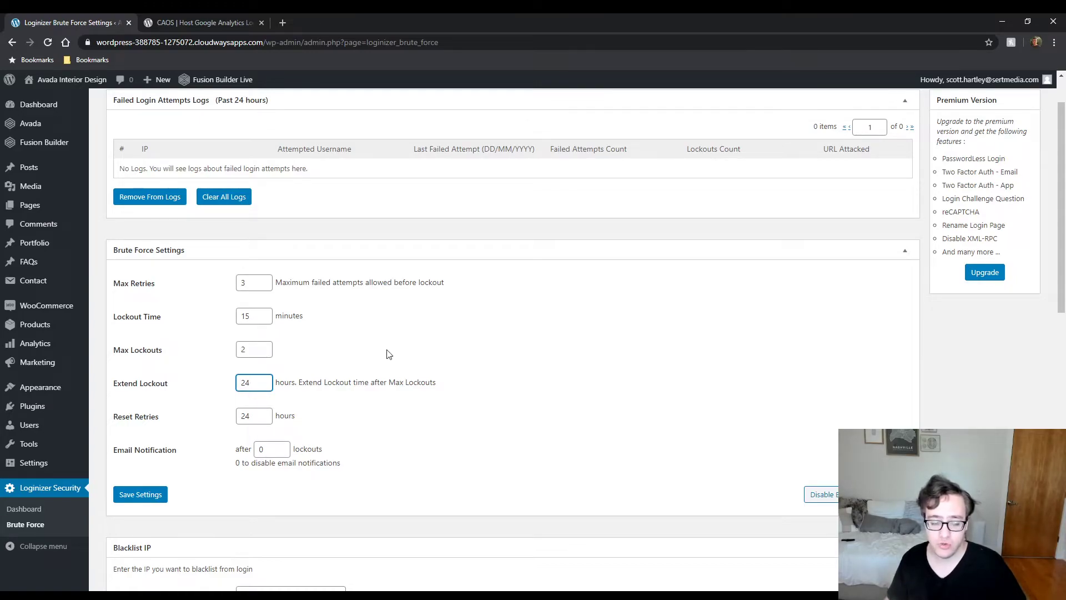
left_click_drag(256, 383, 183, 391)
key("Tab")
Review the Email Notification setting, the Blacklist IP range fields and the failed login attempts log.
left_click_drag(206, 451, 130, 452)
left_click_drag(285, 457, 237, 453)
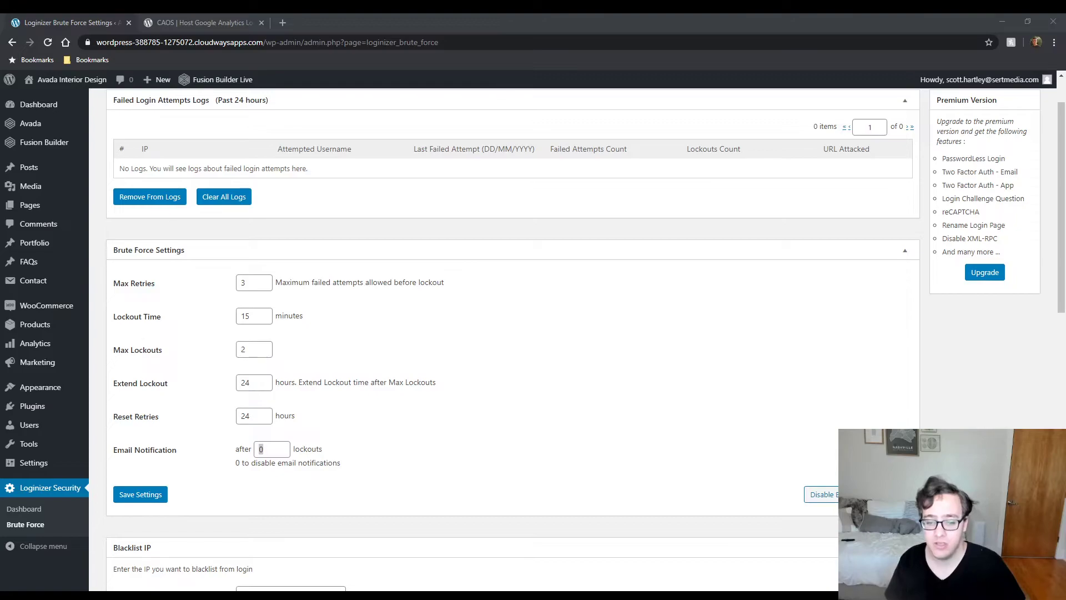
scroll(816, 385, "down", 6)
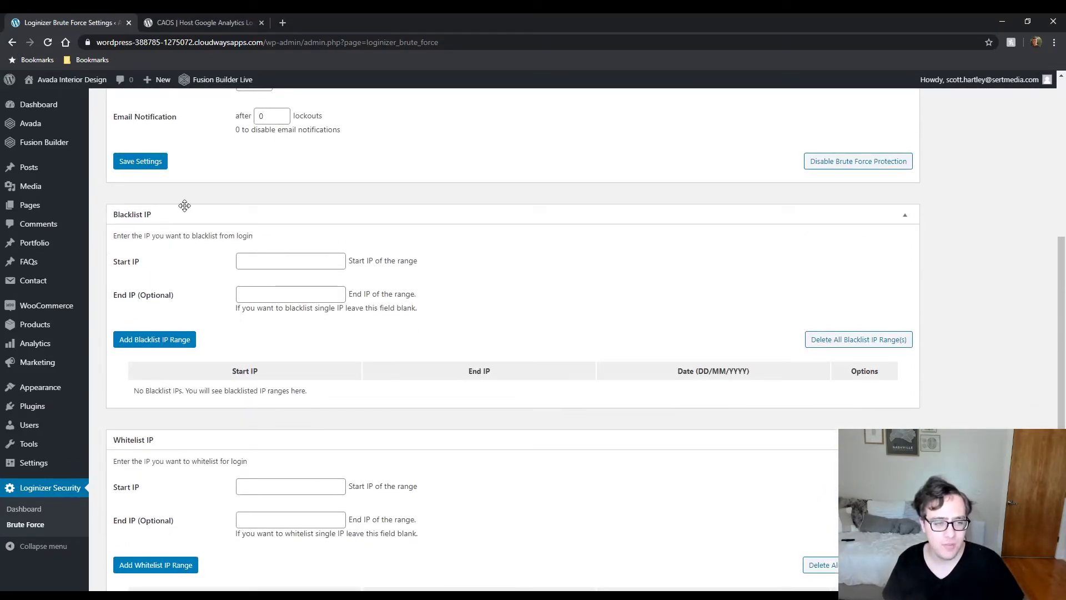
scroll(316, 335, "down", 2)
scroll(311, 318, "up", 3)
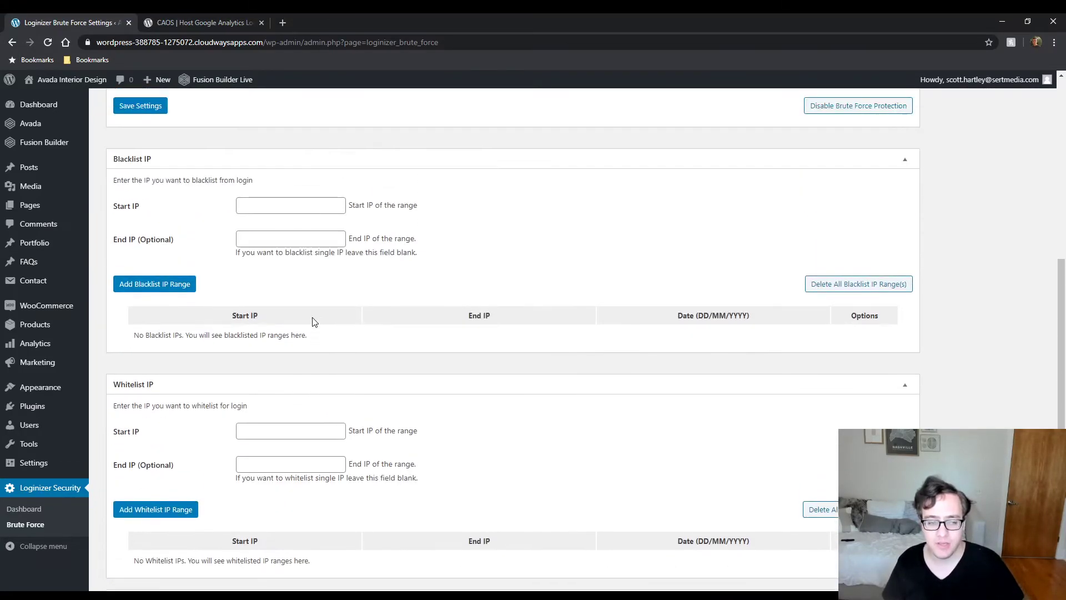
scroll(305, 325, "down", 1)
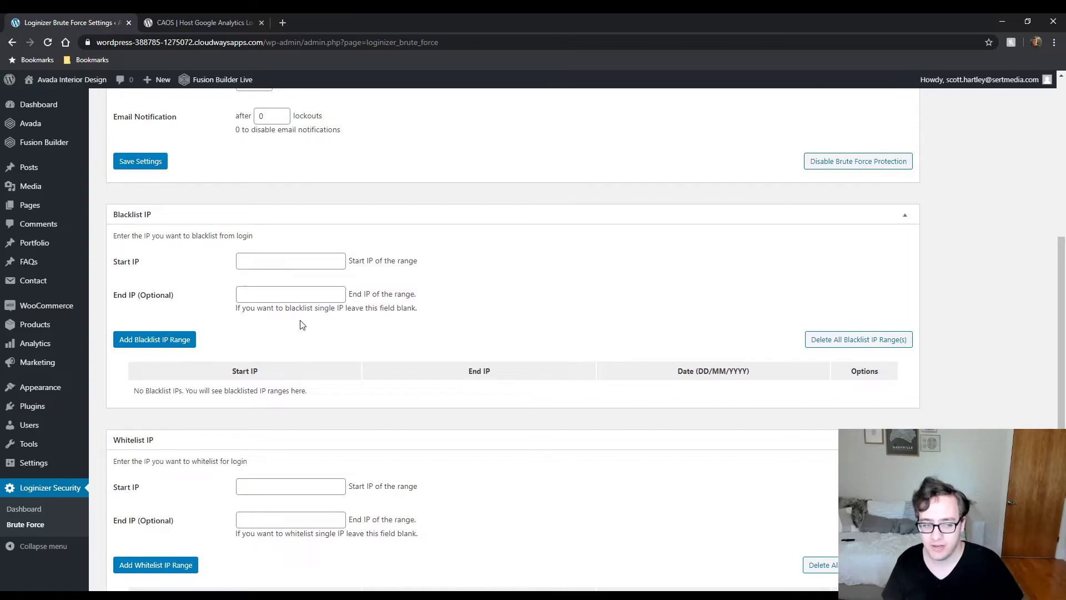
left_click(287, 260)
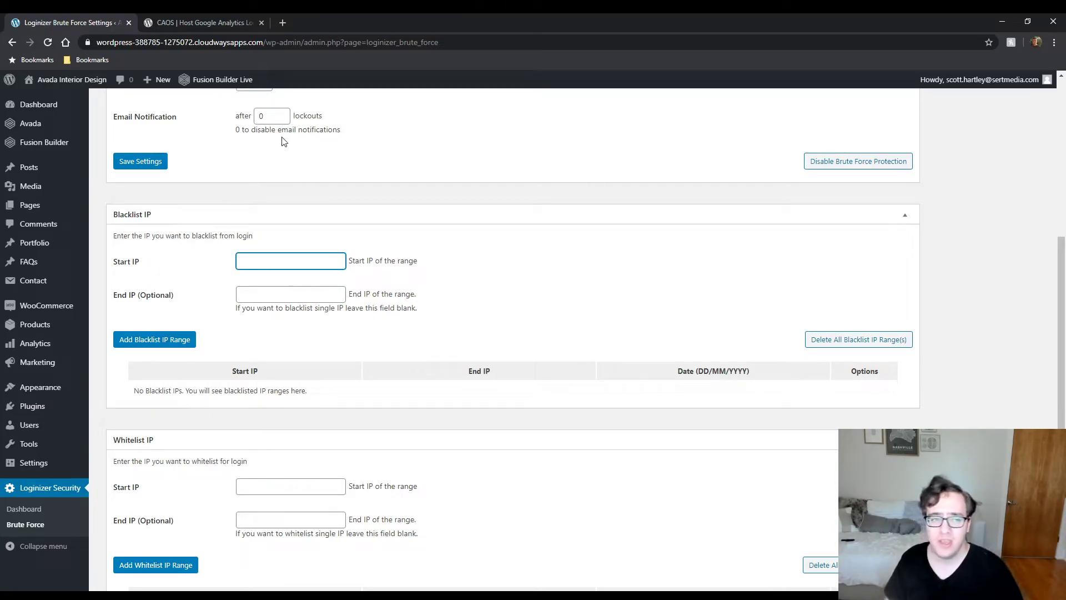
scroll(334, 226, "up", 1)
scroll(334, 227, "up", 6)
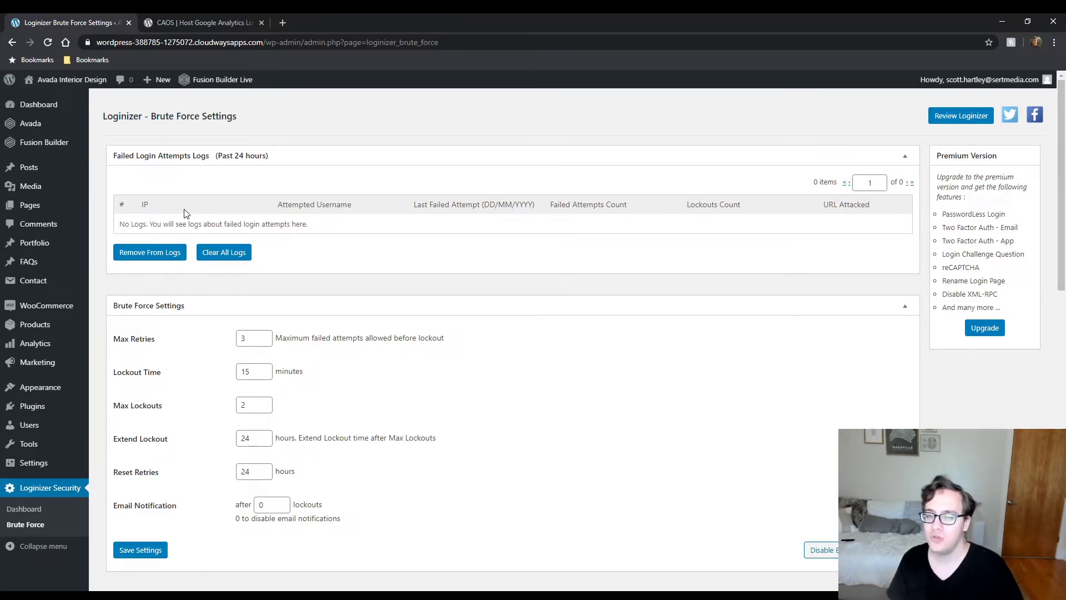
scroll(261, 236, "down", 10)
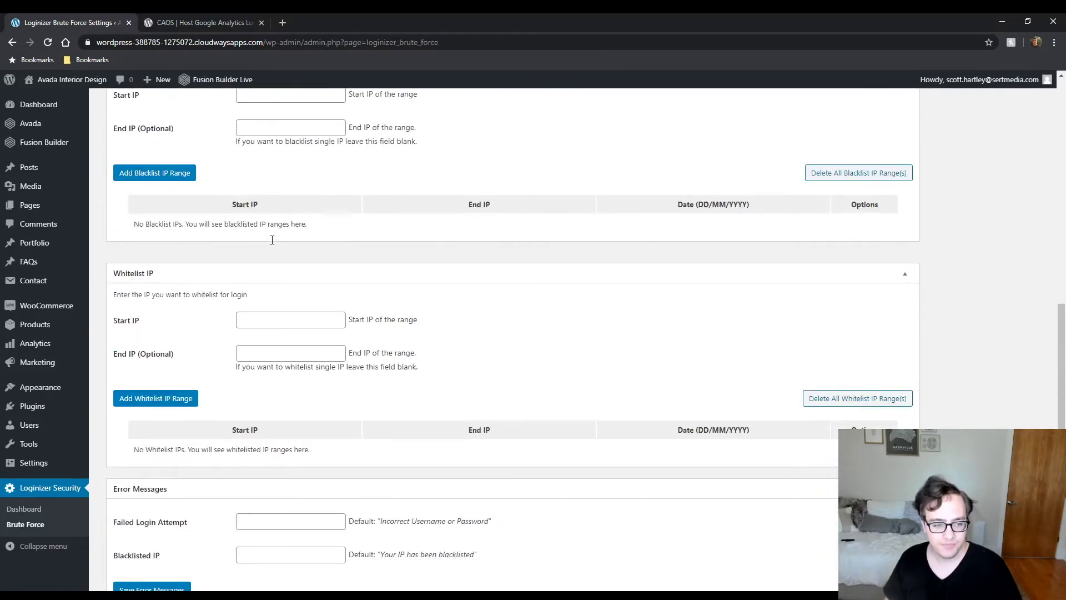
scroll(304, 248, "up", 3)
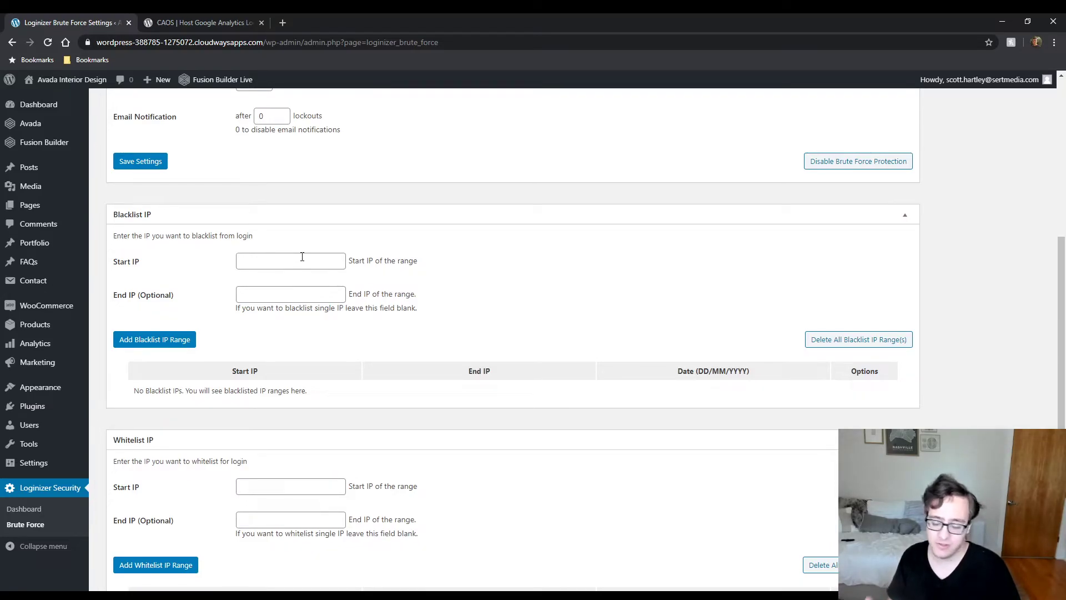
Review the Whitelist IP fields, the custom error message fields and the list of premium features.
scroll(303, 257, "down", 4)
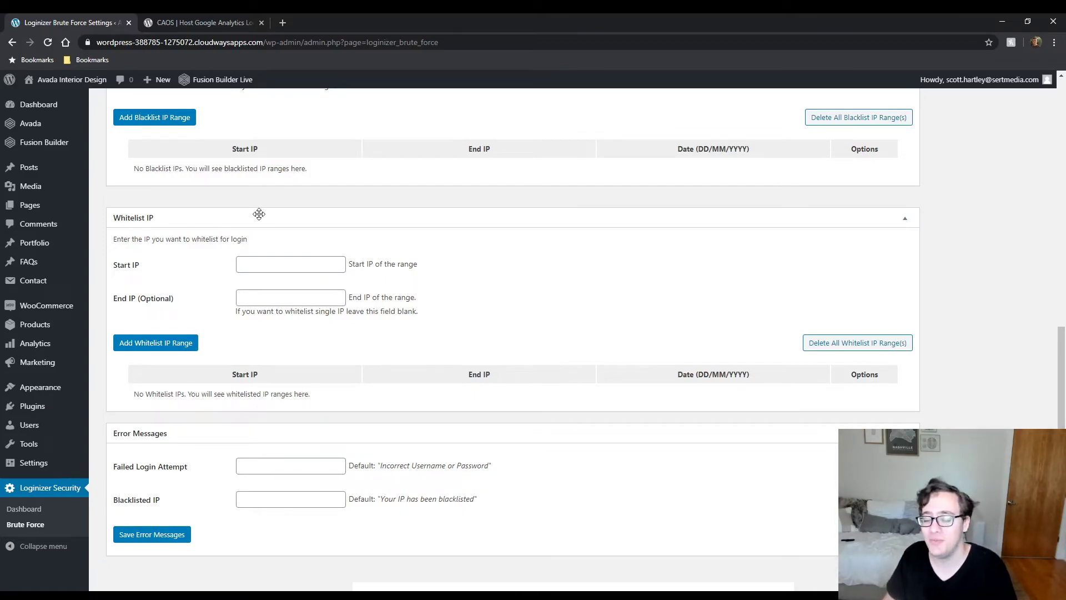
scroll(810, 413, "down", 2)
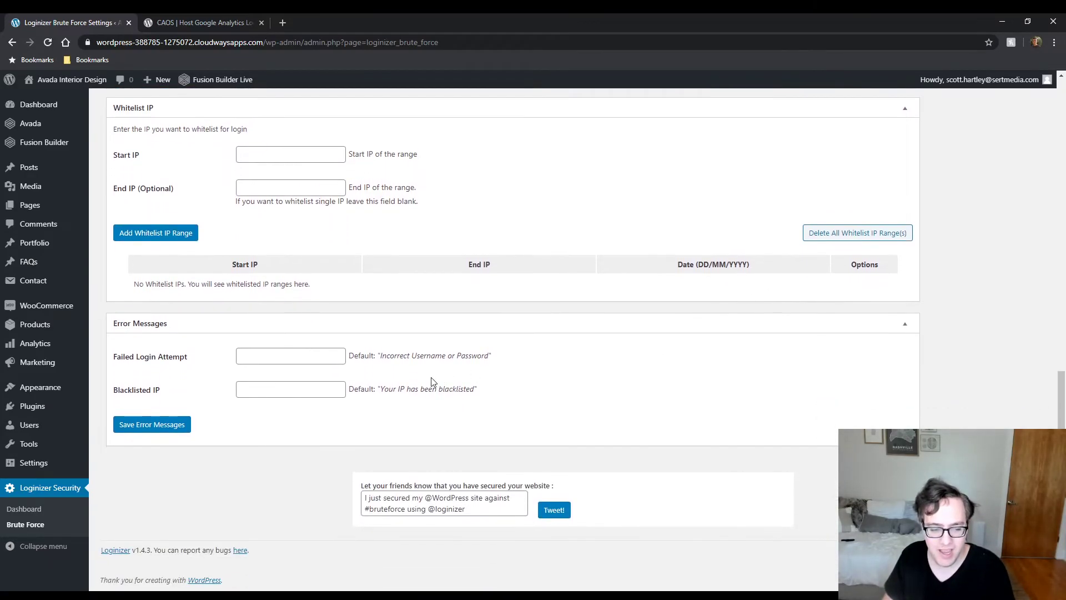
left_click(311, 361)
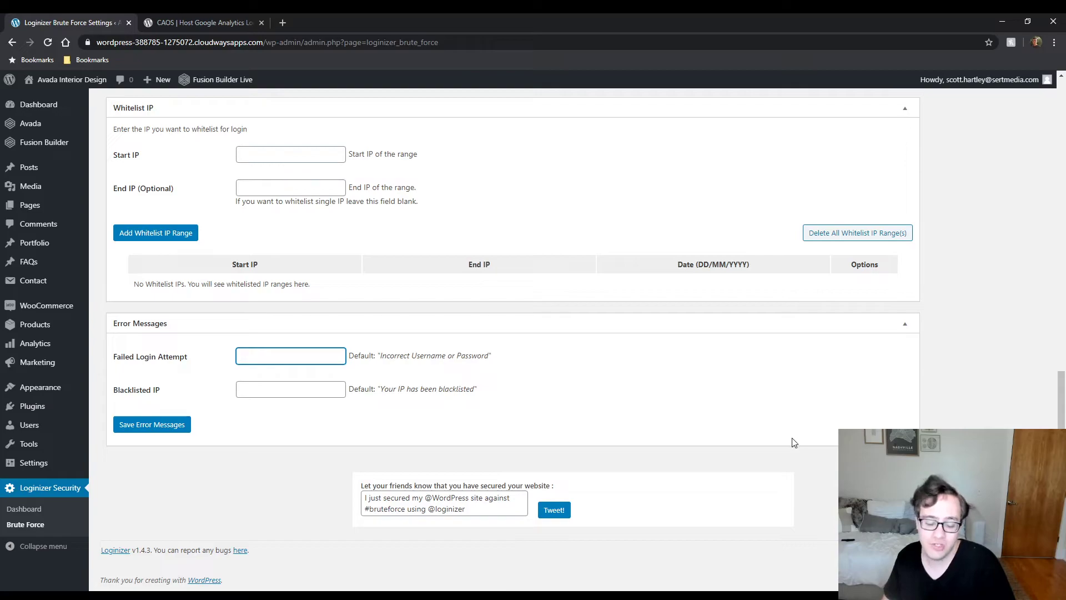
scroll(1009, 300, "up", 1)
scroll(1009, 300, "up", 15)
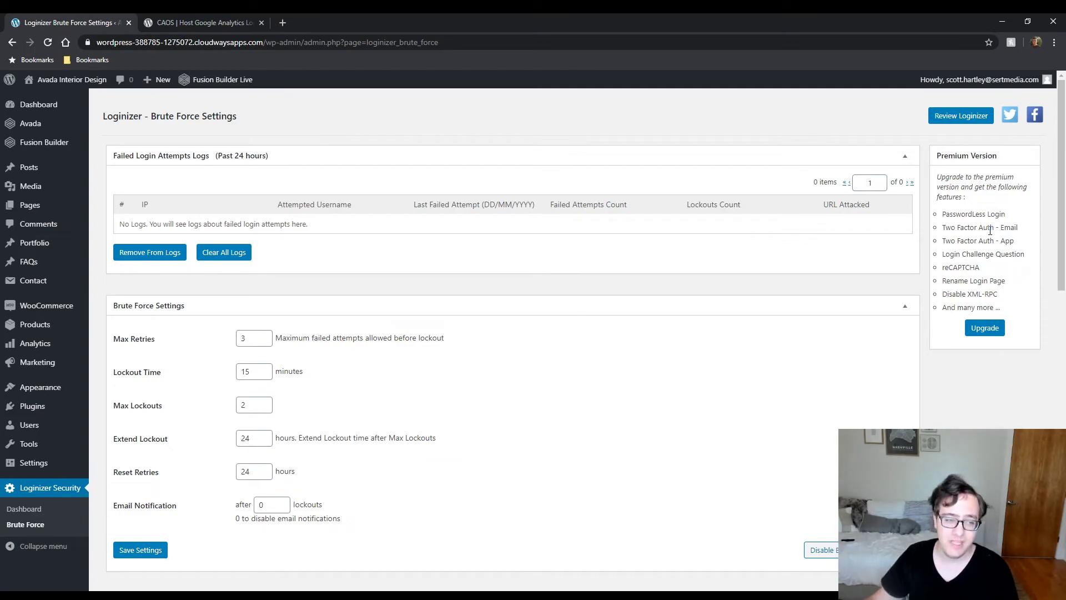
scroll(857, 169, "down", 2)
scroll(690, 266, "down", 10)
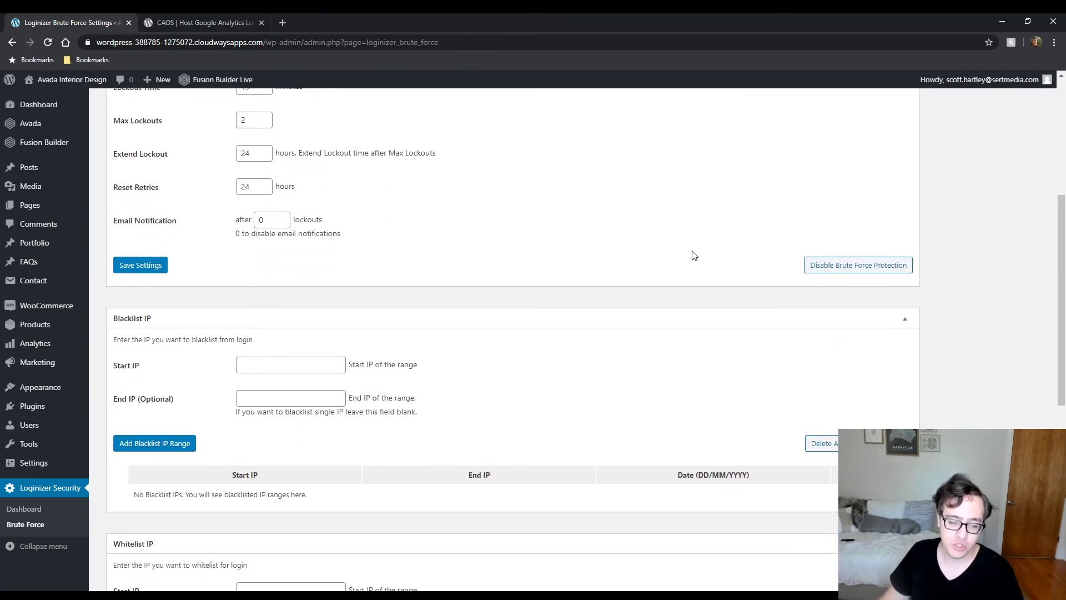
scroll(562, 231, "up", 10)
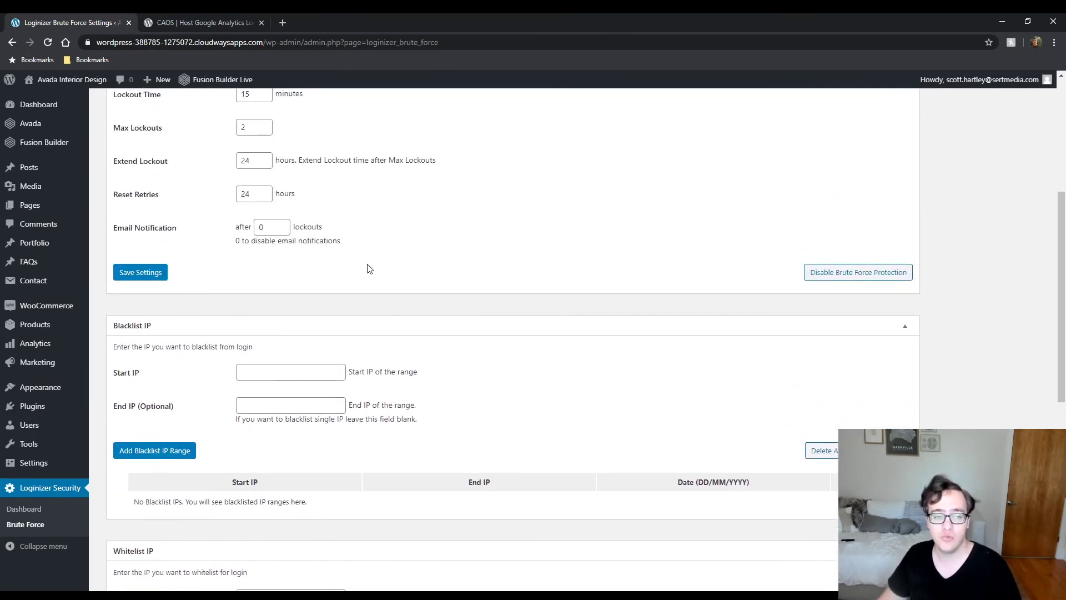